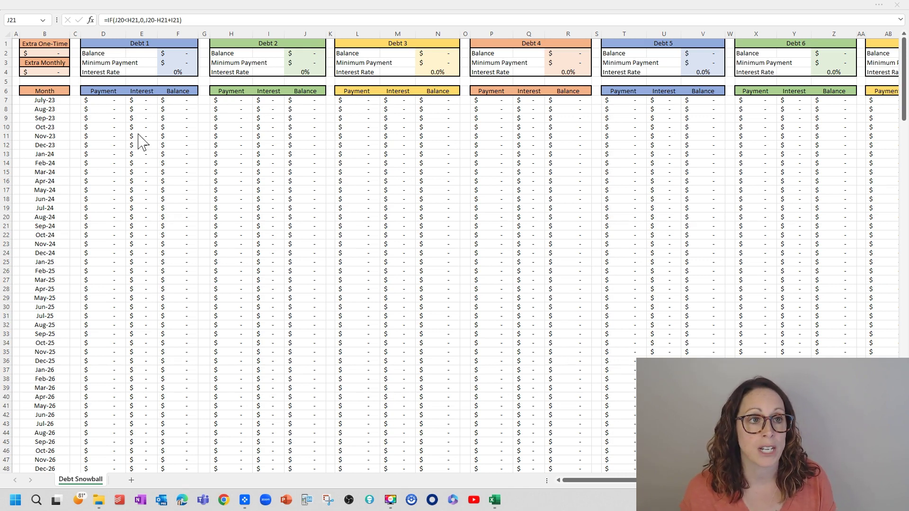
pyautogui.click(49, 52)
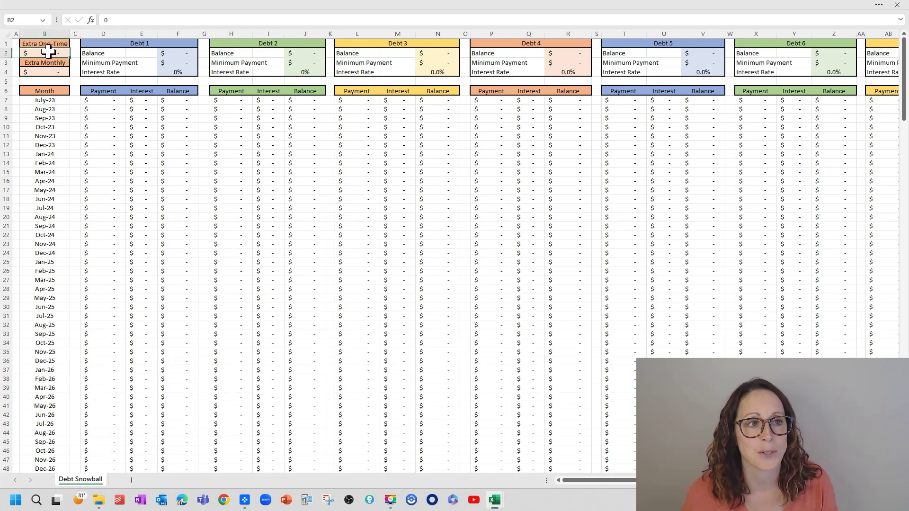
pyautogui.click(48, 71)
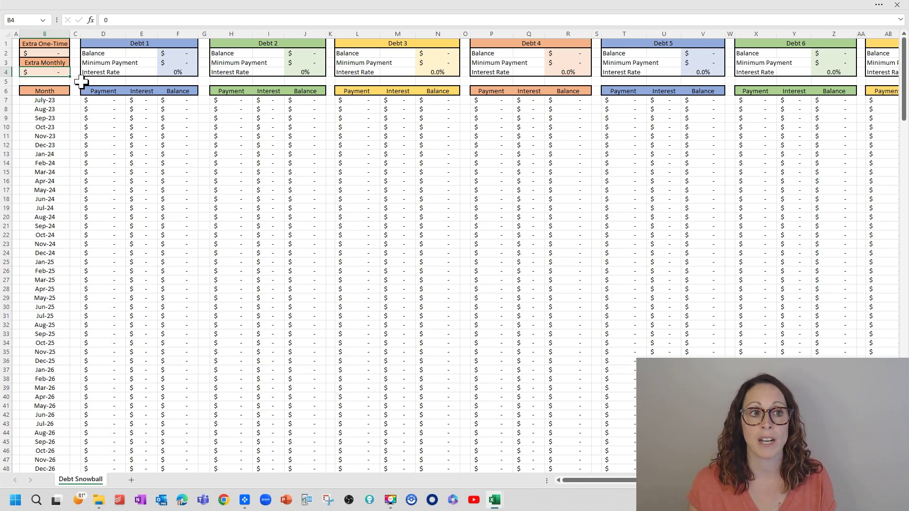
pyautogui.click(149, 44)
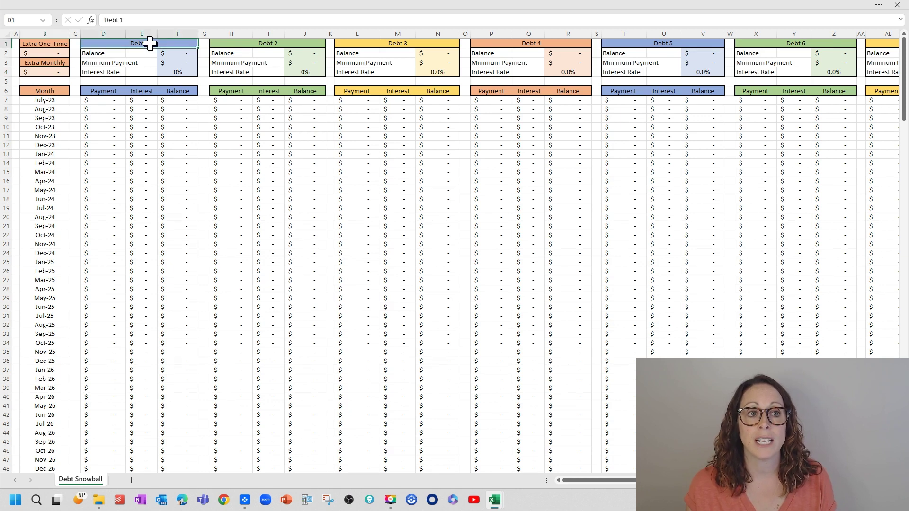
pyautogui.click(183, 55)
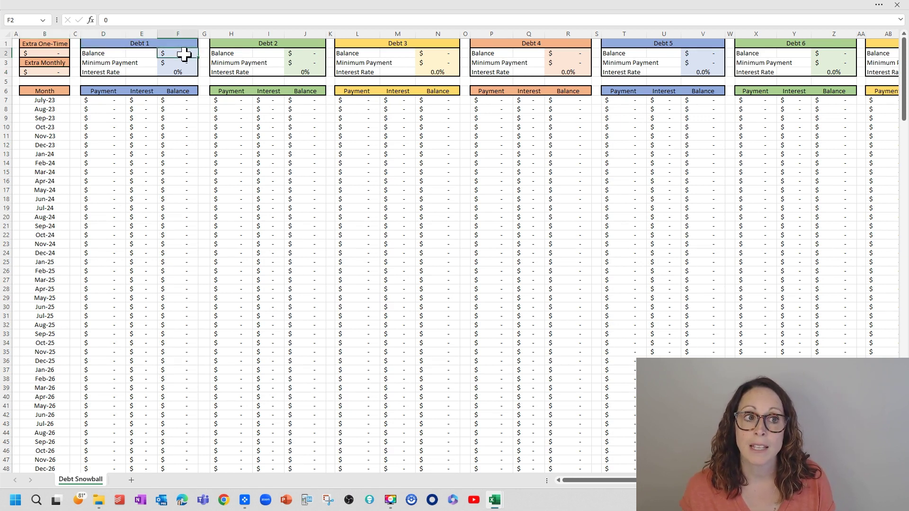
pyautogui.press('Down')
pyautogui.press('Down')
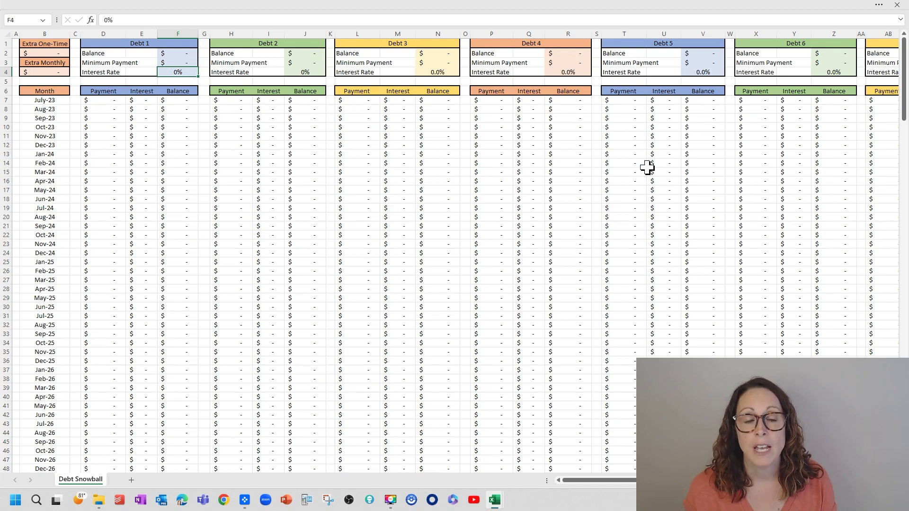
pyautogui.hscroll(2, 646, 166)
pyautogui.hscroll(3, 647, 166)
pyautogui.hscroll(-3, 647, 166)
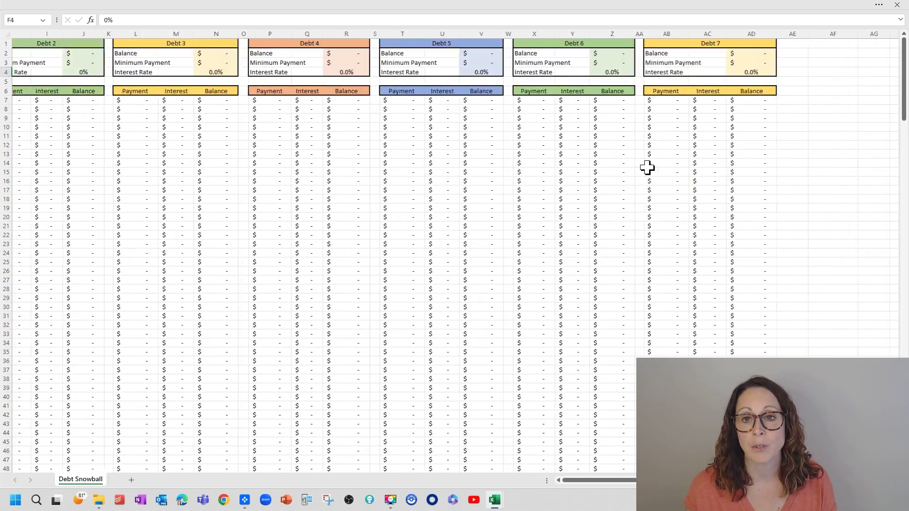
pyautogui.scroll(-20, 647, 167)
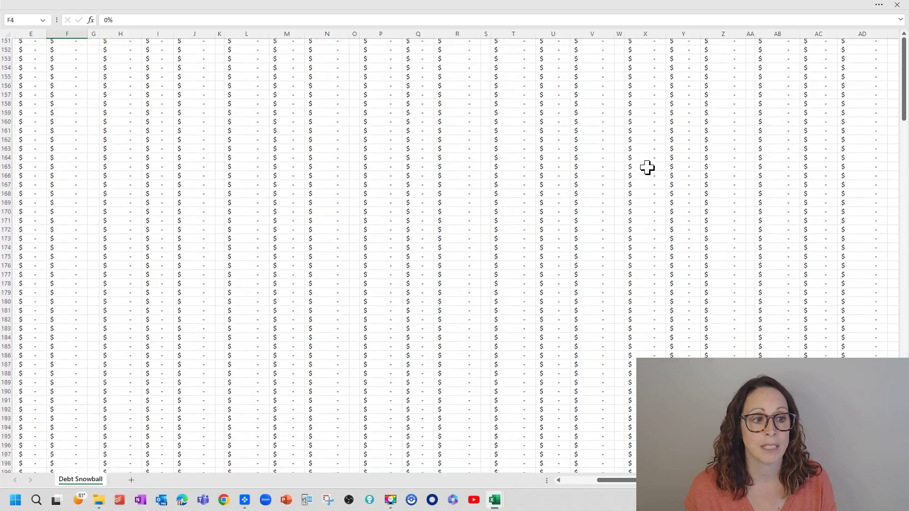
pyautogui.scroll(-6, 647, 167)
pyautogui.scroll(20, 647, 166)
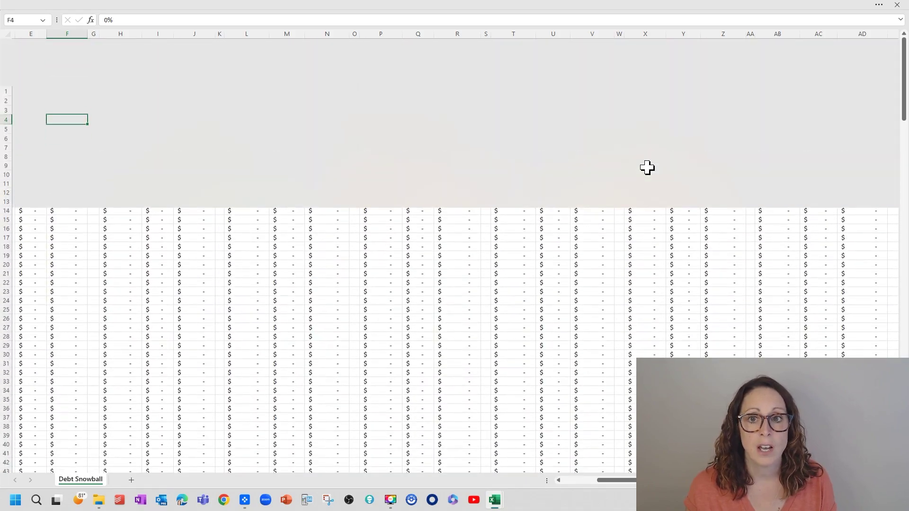
pyautogui.hscroll(-4, 352, 199)
pyautogui.click(51, 100)
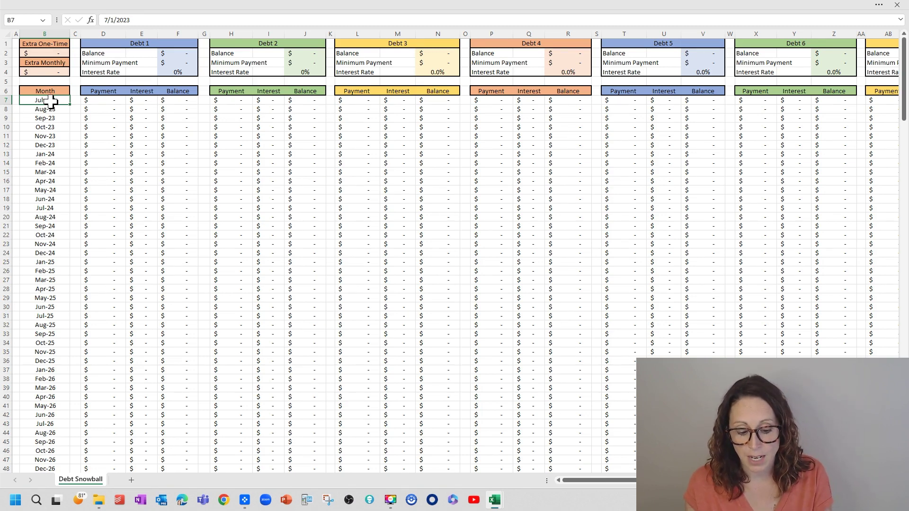
pyautogui.write('0')
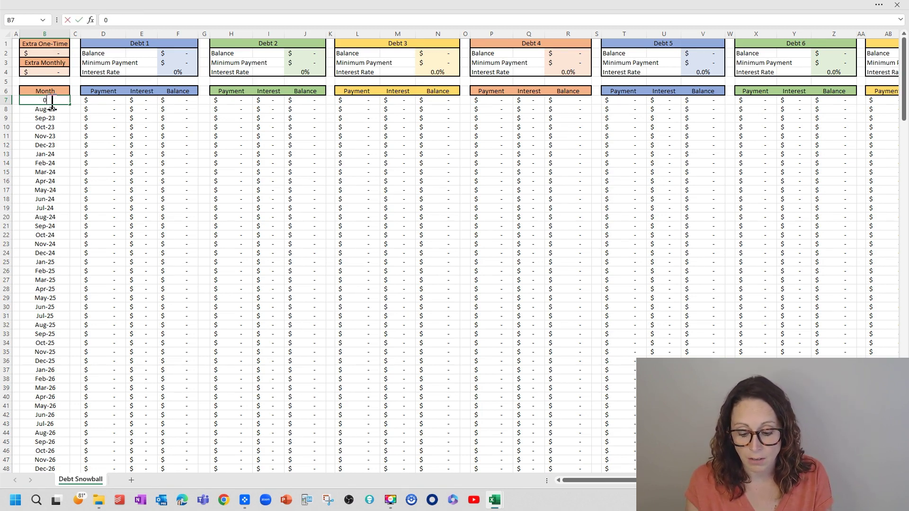
pyautogui.write('1/2024')
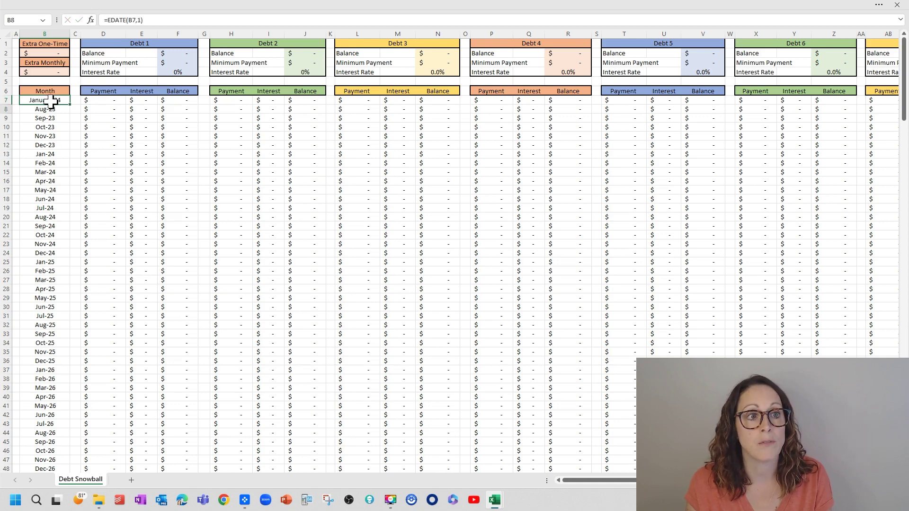
pyautogui.press('Return')
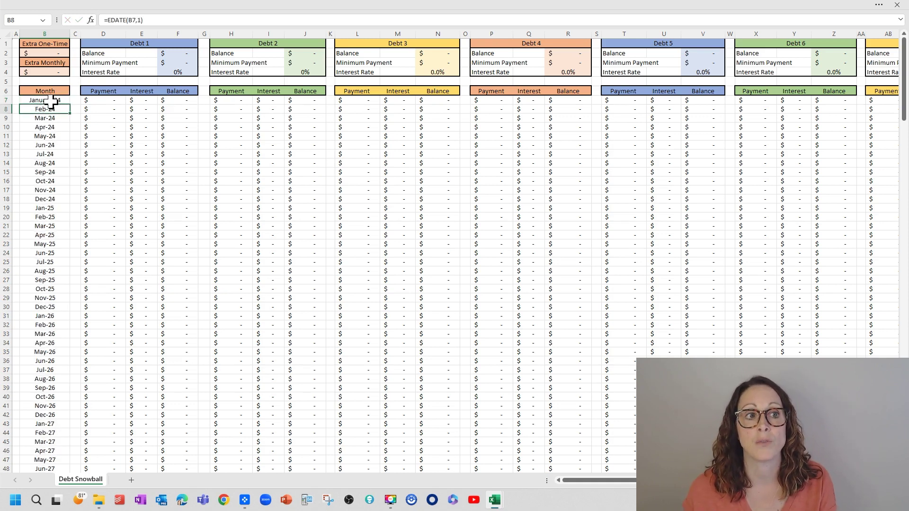
pyautogui.click(51, 101)
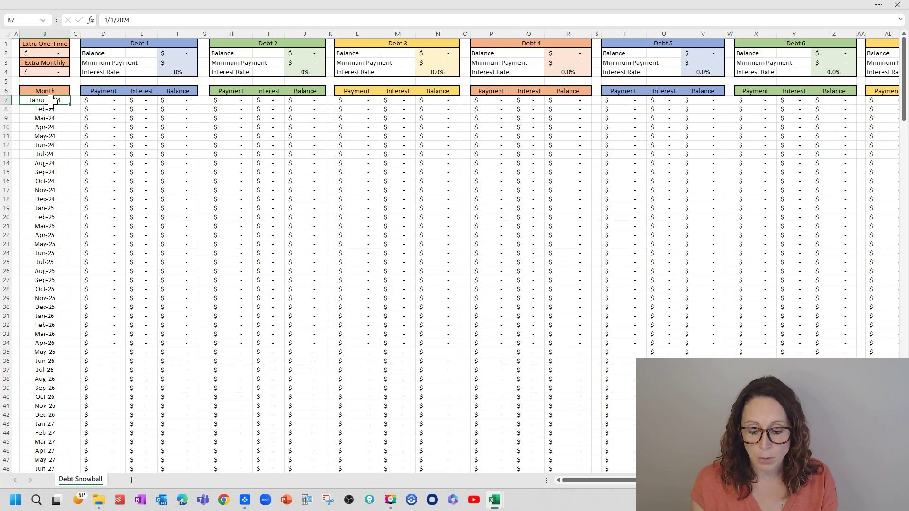
pyautogui.write('07/')
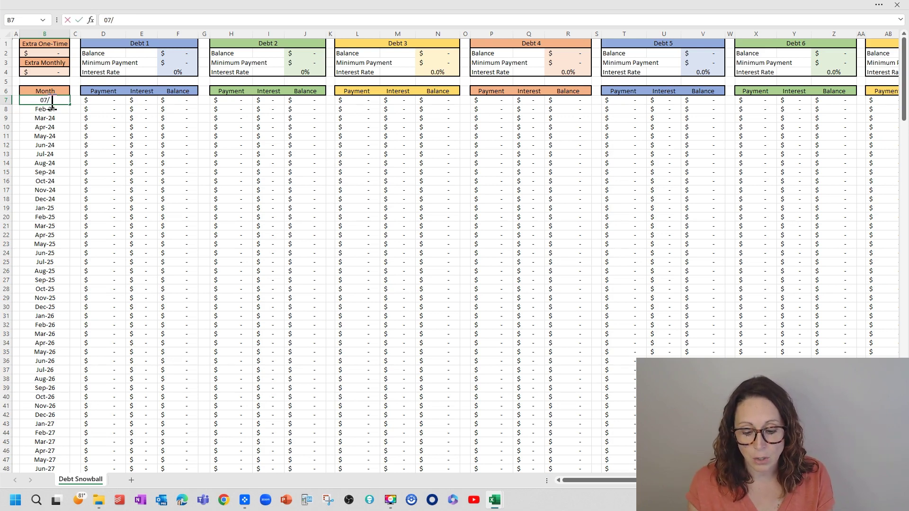
pyautogui.write('2023')
pyautogui.press('Return')
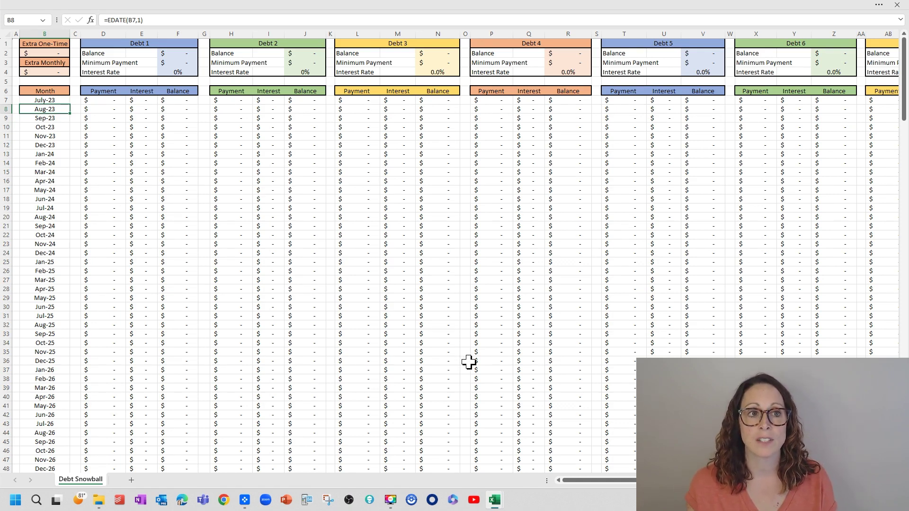
# Switch to the Fake Debt Snowball workbook and select the Chase interest rate cell.
pyautogui.moveTo(498, 505)
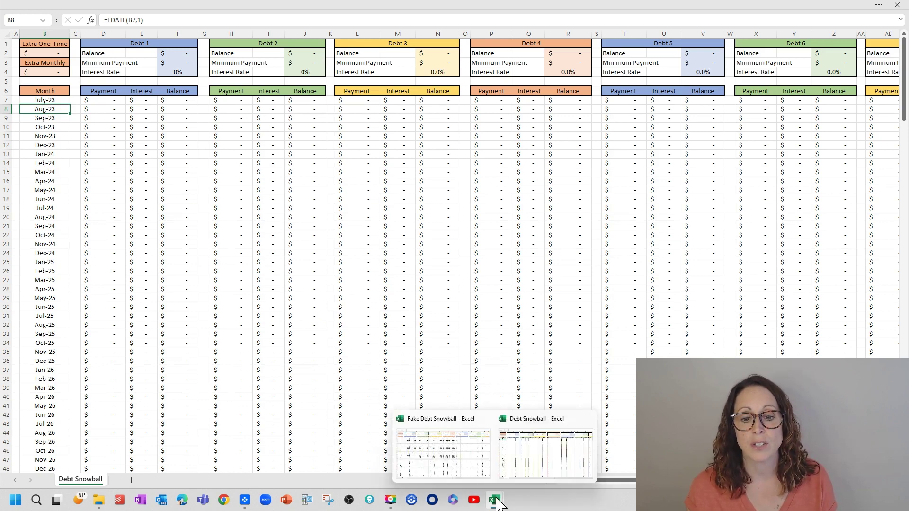
pyautogui.click(475, 468)
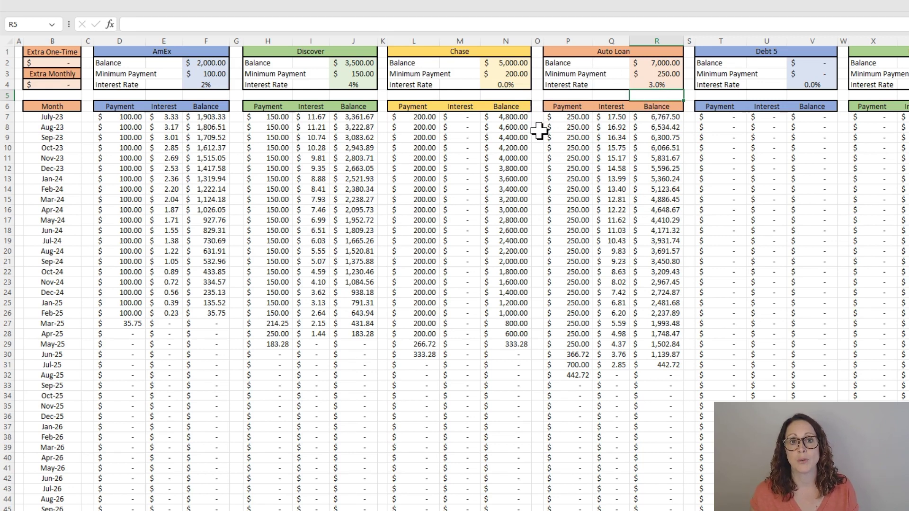
pyautogui.click(511, 86)
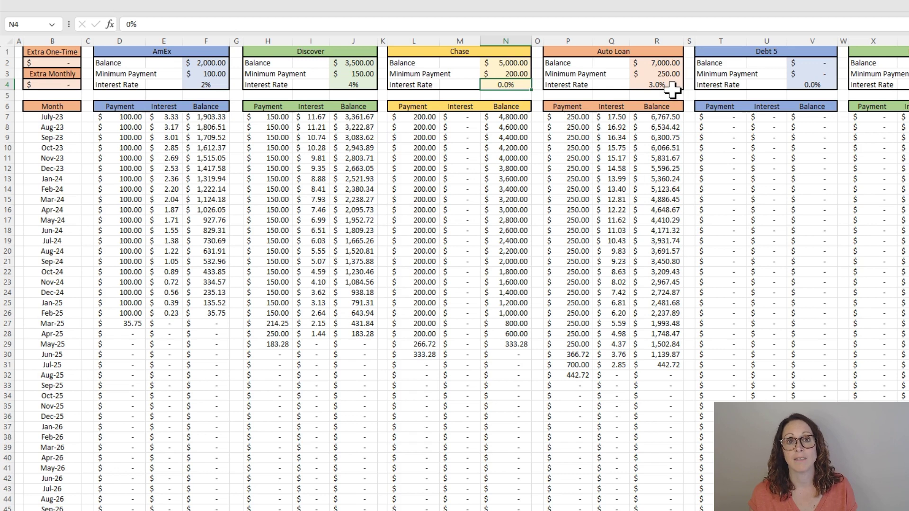
# Give Debt 5 a 5000 balance and a 200 minimum payment.
pyautogui.click(803, 64)
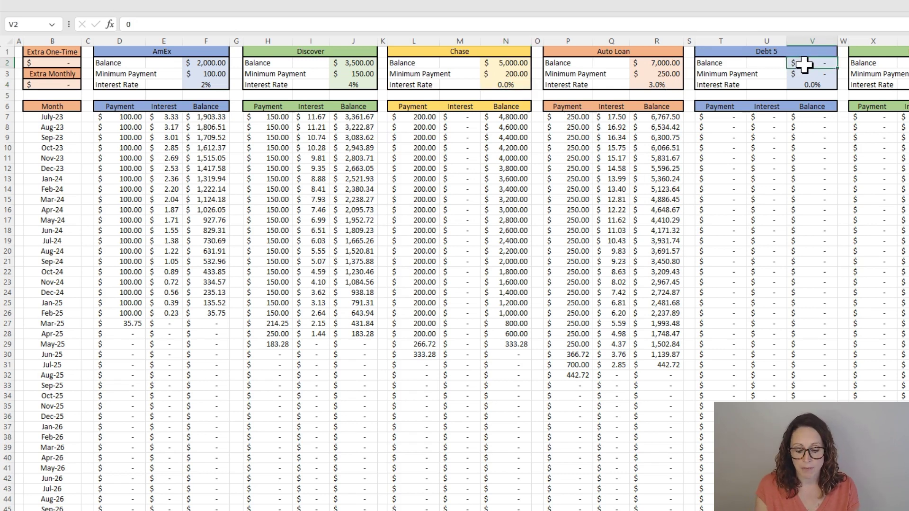
pyautogui.write('5000')
pyautogui.press('Return')
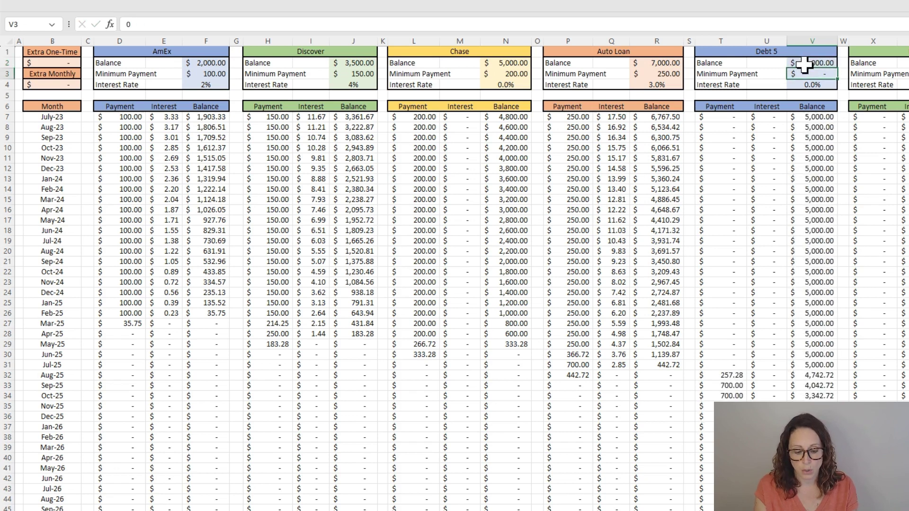
pyautogui.write('200')
pyautogui.press('Return')
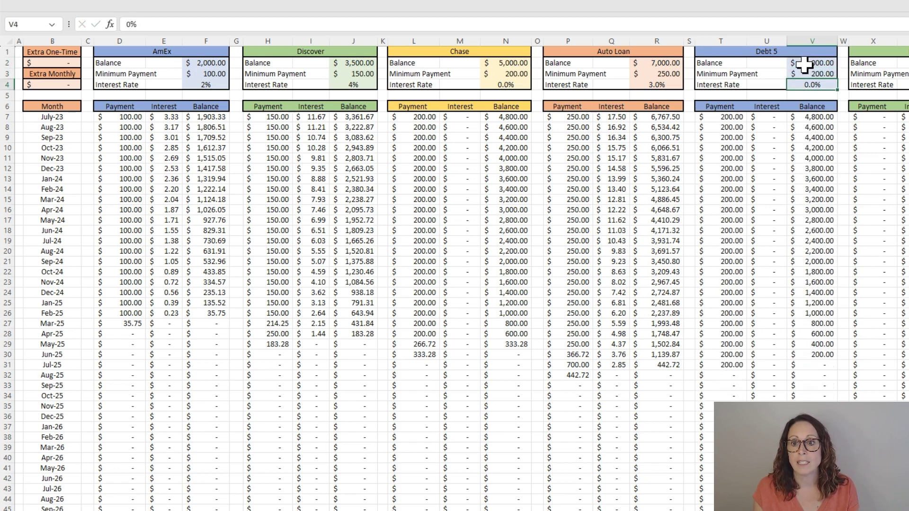
# Clear the Chase balance, minimum payment and interest rate, then check the $442.06 final Chase payment.
pyautogui.click(519, 61)
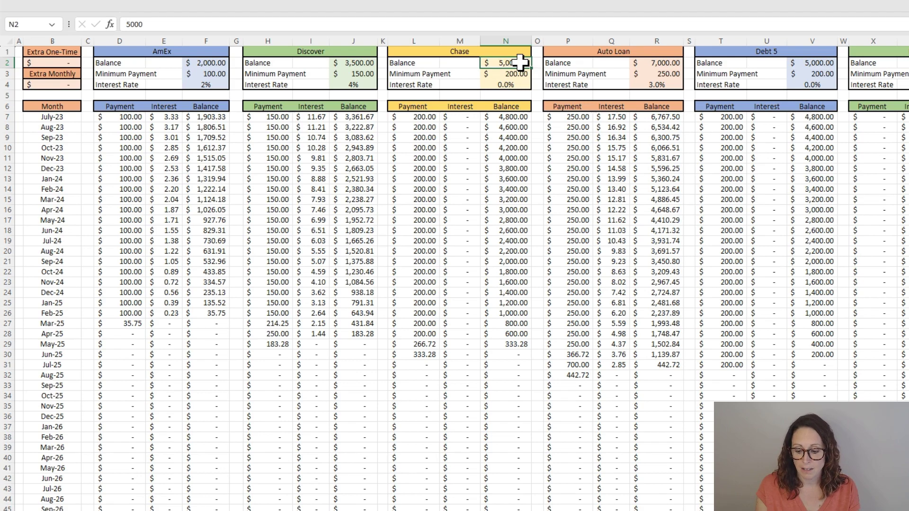
pyautogui.press('BackSpace')
pyautogui.hotkey('ctrl', 'Return')
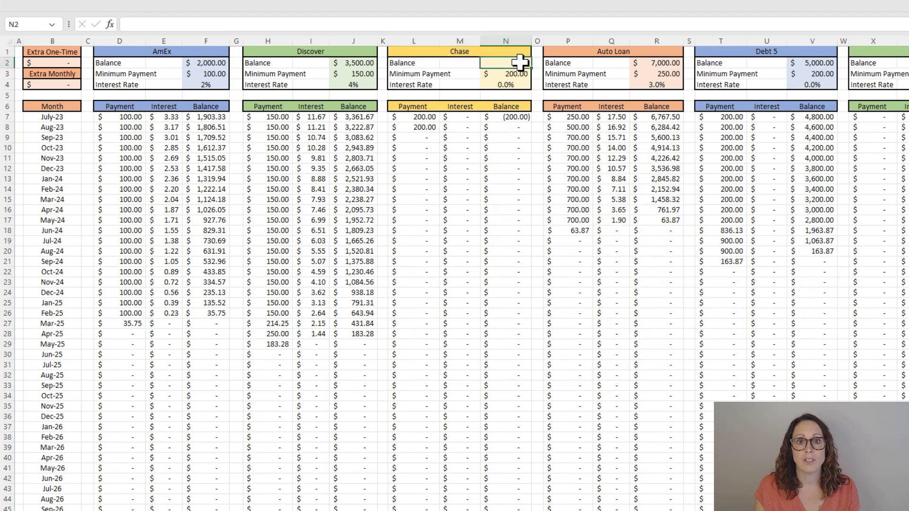
pyautogui.press('Down')
pyautogui.press('BackSpace')
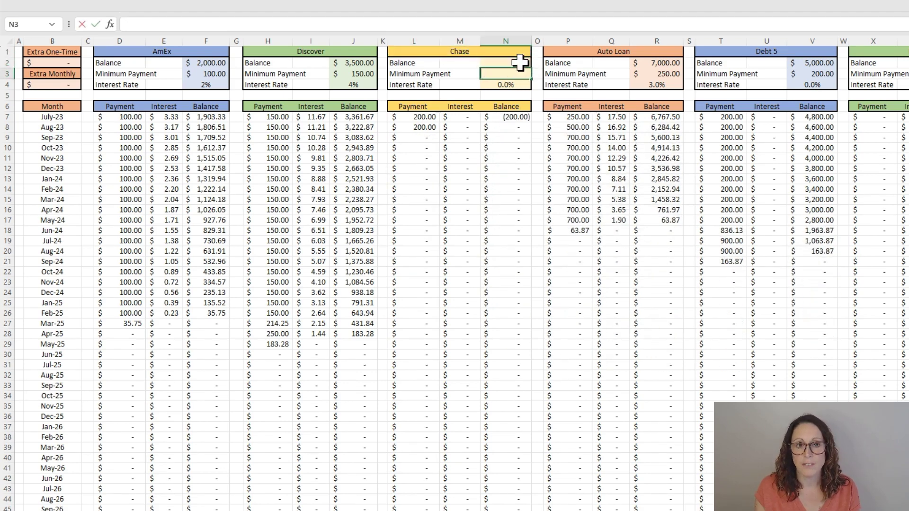
pyautogui.press('Return')
pyautogui.press('BackSpace')
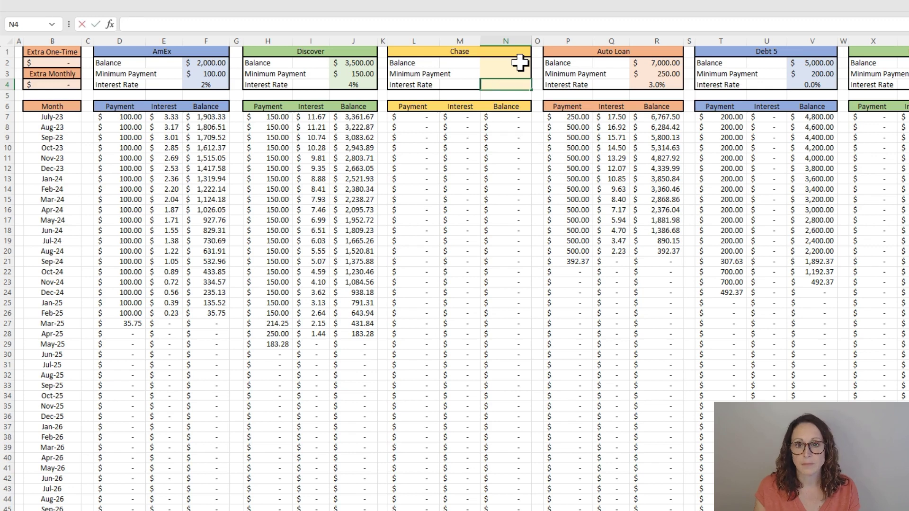
pyautogui.press('Return')
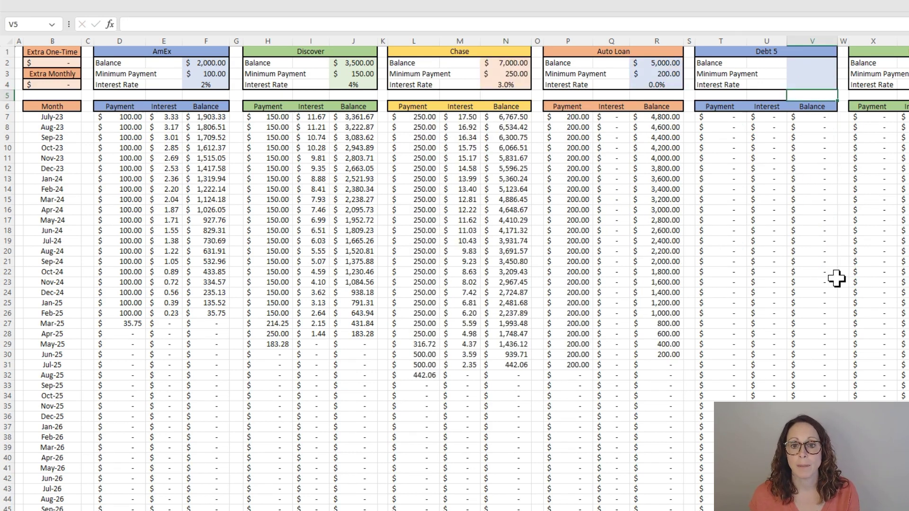
pyautogui.click(418, 378)
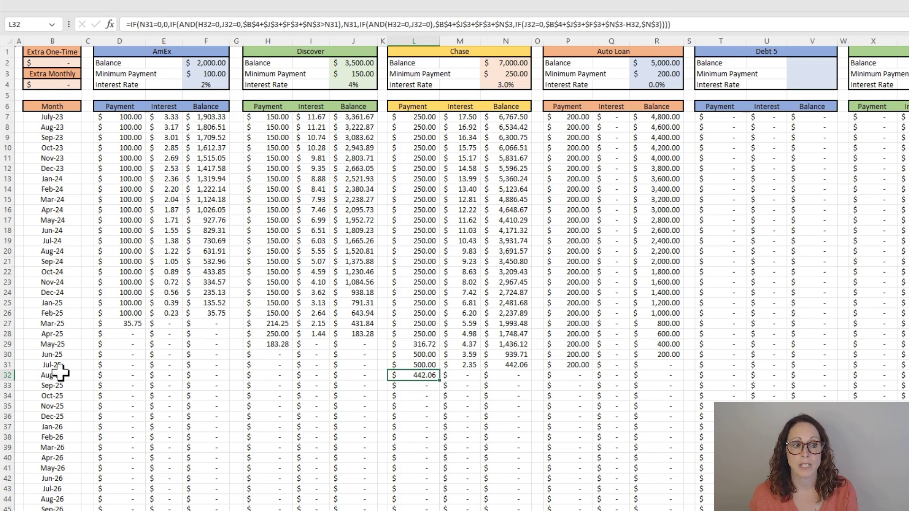
pyautogui.moveTo(61, 375); pyautogui.dragTo(492, 375)
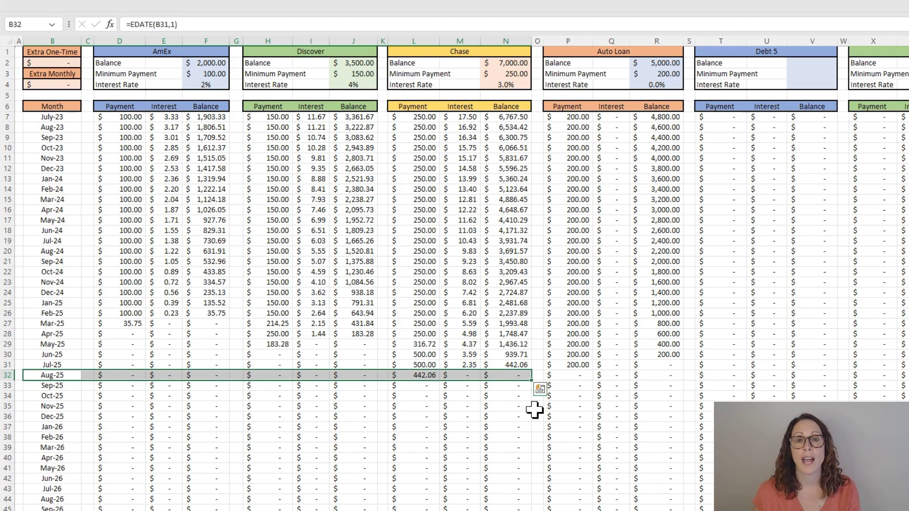
# Enter a 2000 extra one-time payment in B2 and highlight the rows where the debts now finish.
pyautogui.click(302, 386)
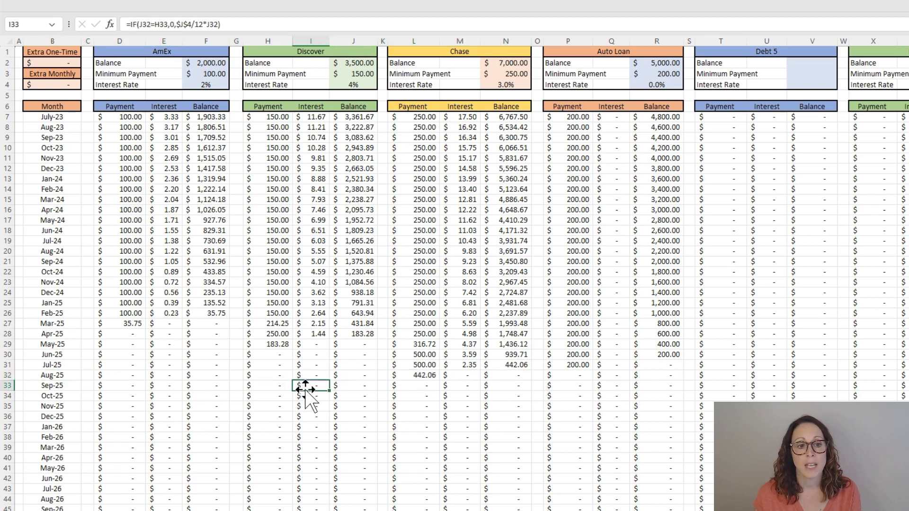
pyautogui.click(58, 61)
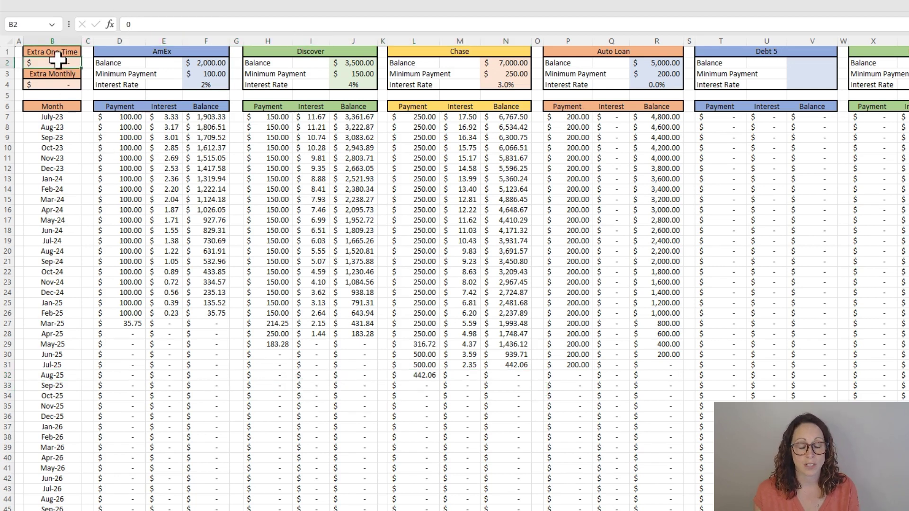
pyautogui.write('200')
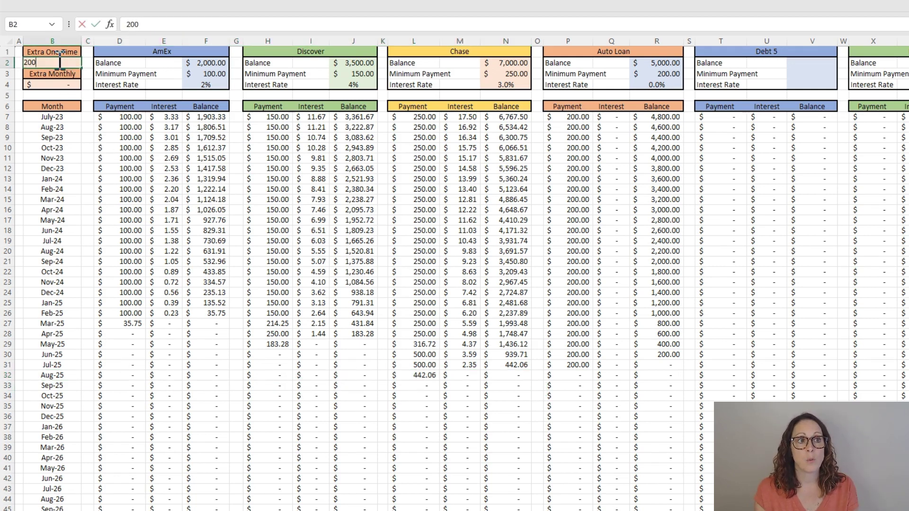
pyautogui.write('0')
pyautogui.press('Return')
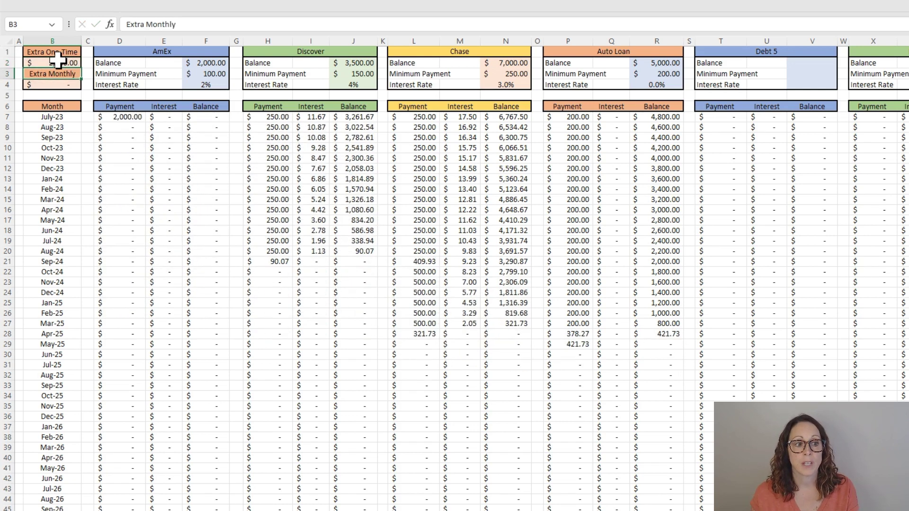
pyautogui.moveTo(407, 345); pyautogui.dragTo(62, 345)
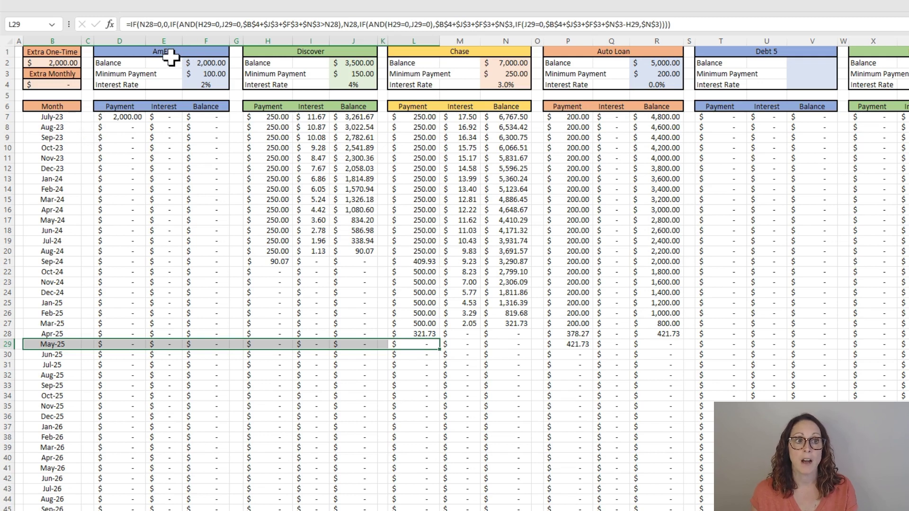
pyautogui.click(68, 62)
# Clear B2's one-time payment, enter 250 as the extra monthly payment in B4, and review the Dec-24/Jan-25 payoff rows.
pyautogui.press('BackSpace')
pyautogui.press('Return')
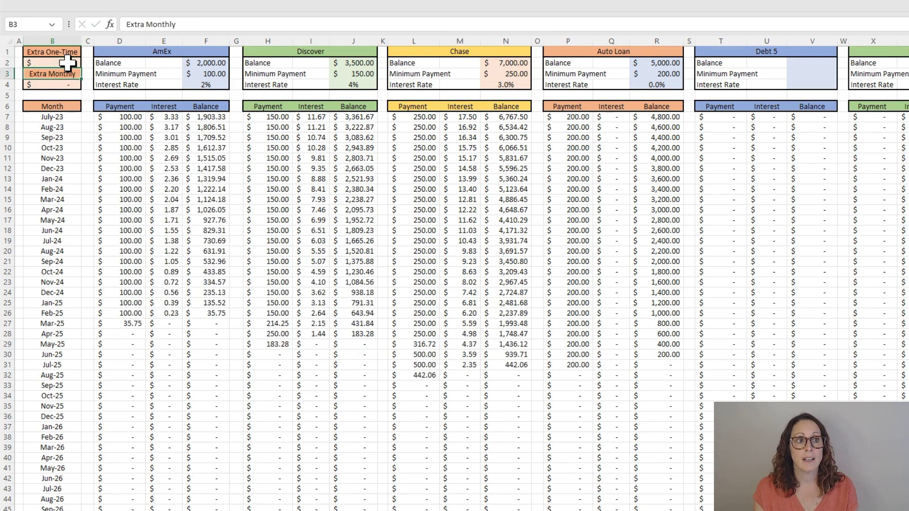
pyautogui.press('Return')
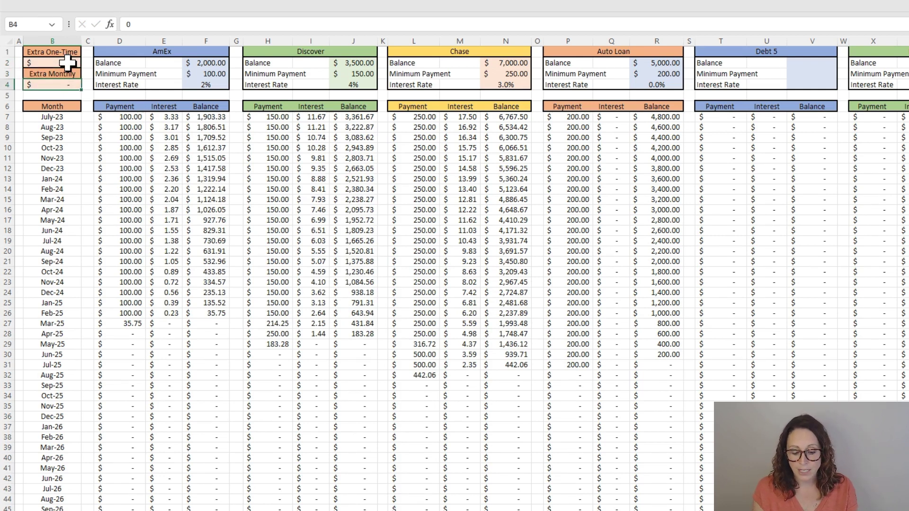
pyautogui.write('250')
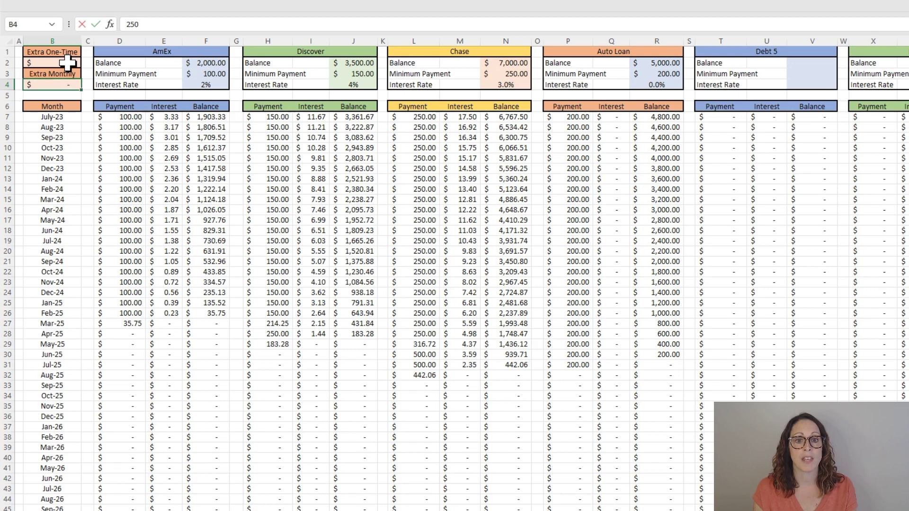
pyautogui.press('Return')
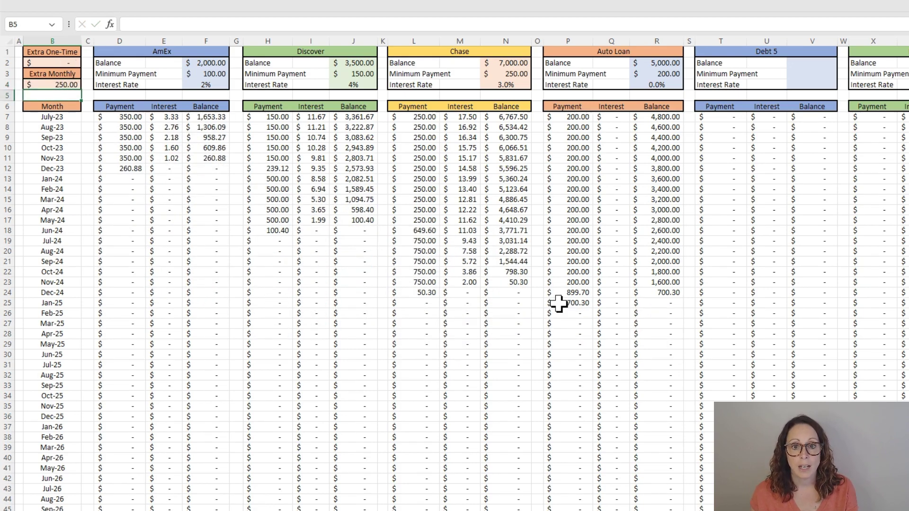
pyautogui.moveTo(558, 303); pyautogui.dragTo(61, 304)
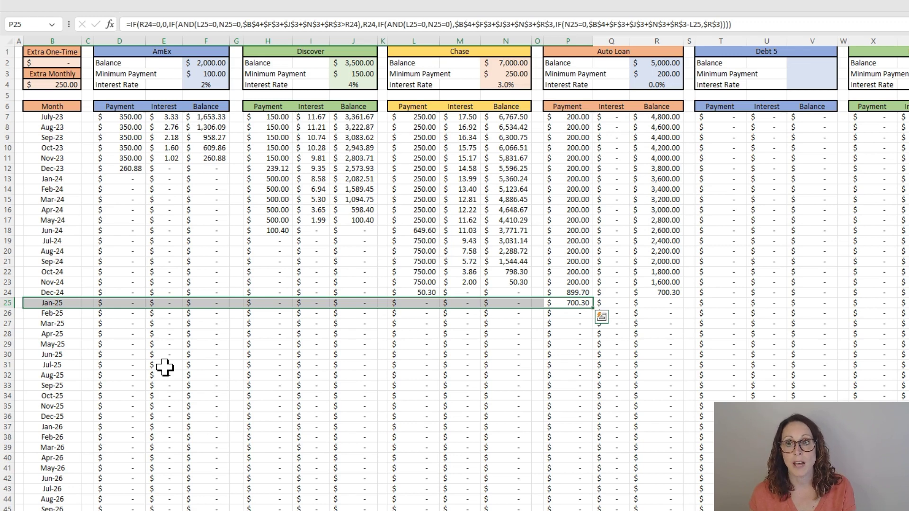
pyautogui.scroll(-1, 193, 367)
pyautogui.scroll(1, 193, 367)
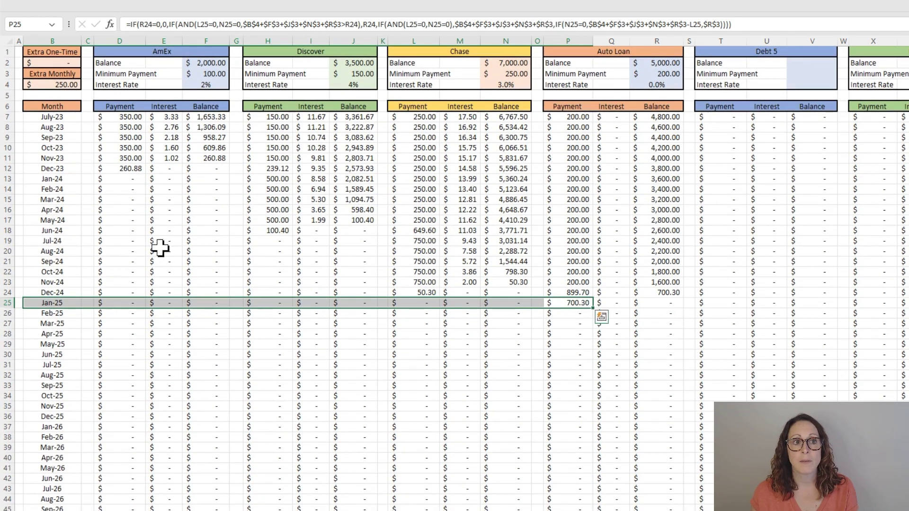
pyautogui.click(65, 63)
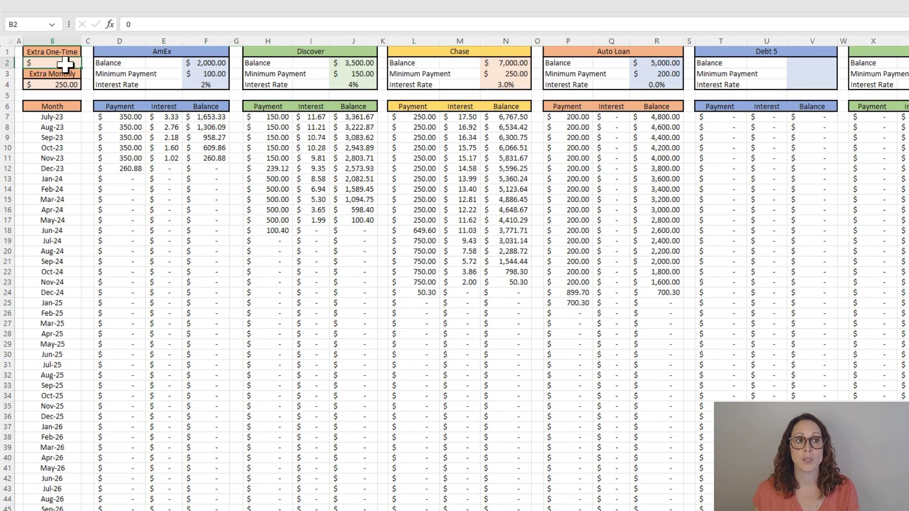
pyautogui.press('Down')
pyautogui.press('Down')
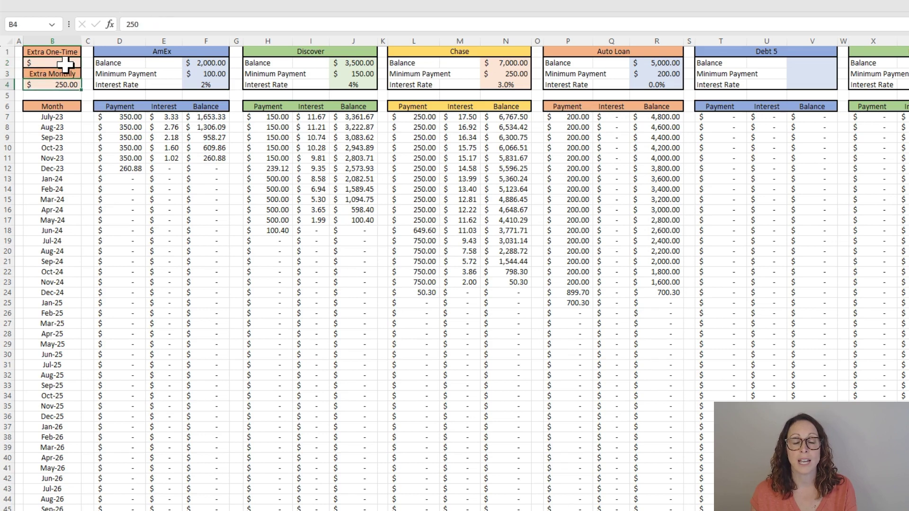
pyautogui.press('Down')
pyautogui.press('Down')
pyautogui.press('Down')
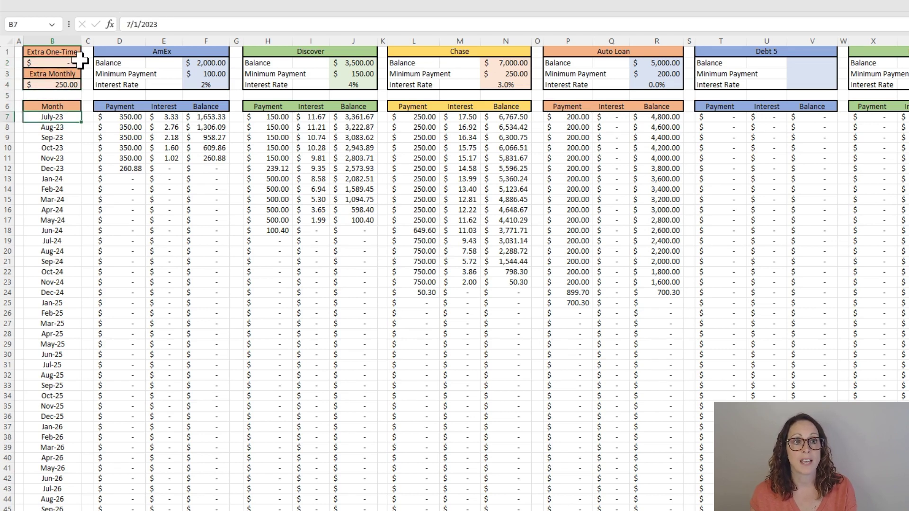
pyautogui.moveTo(207, 63); pyautogui.dragTo(209, 84)
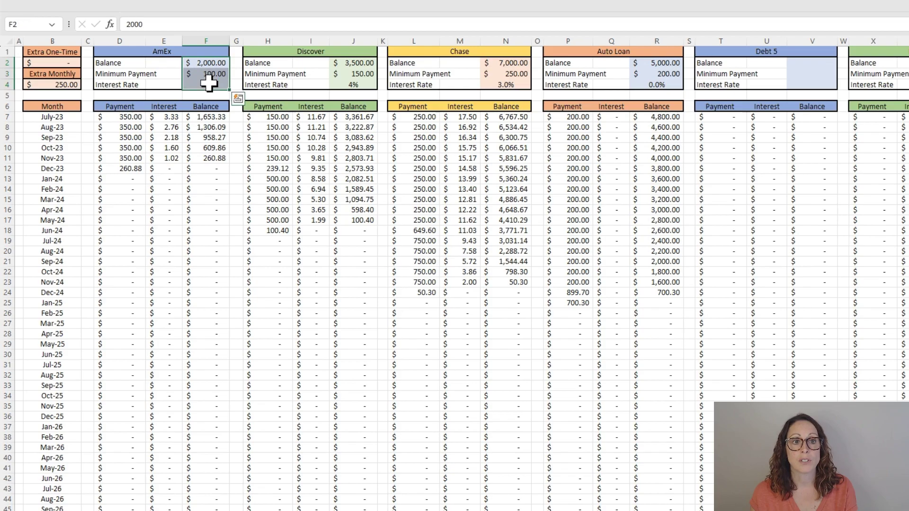
pyautogui.hscroll(3, 523, 50)
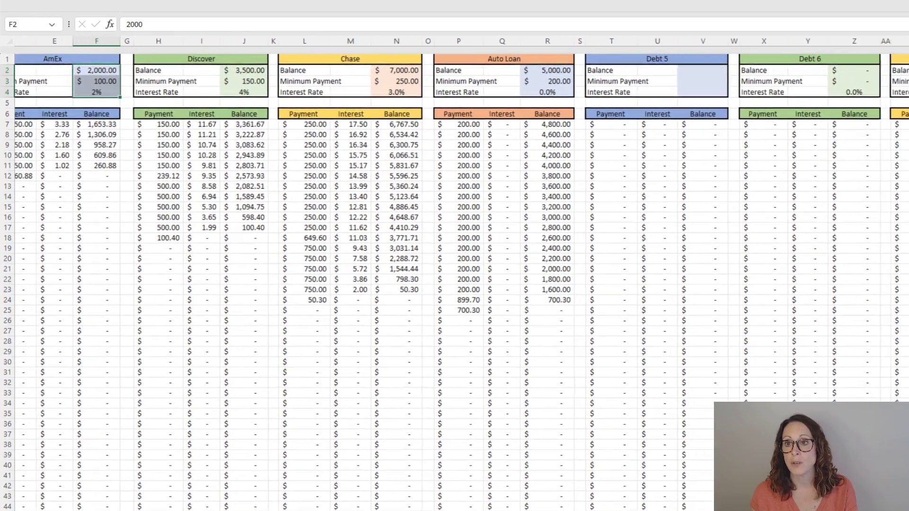
pyautogui.hscroll(-3, 523, 51)
pyautogui.hscroll(1, 635, 205)
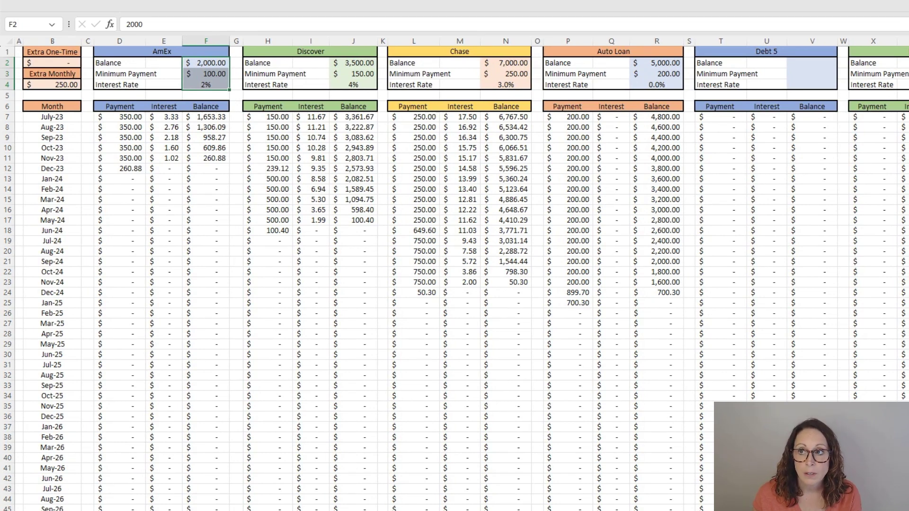
pyautogui.click(871, 6)
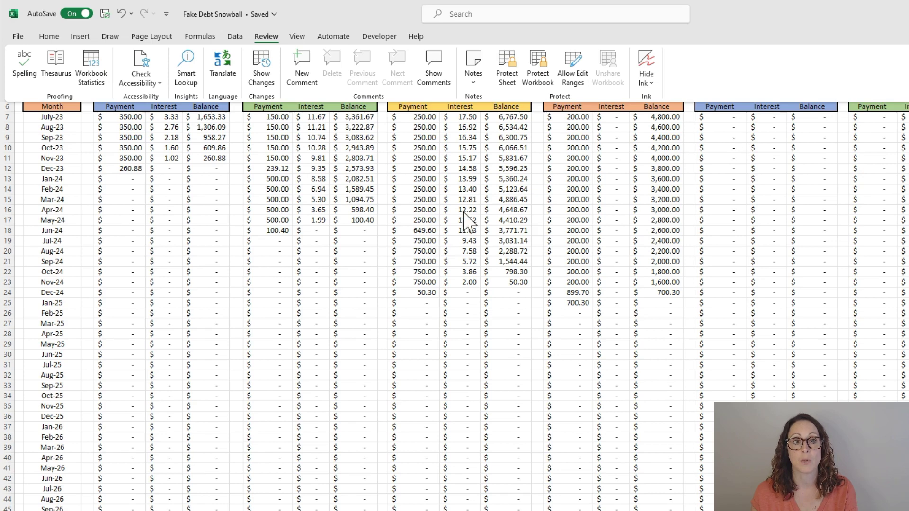
pyautogui.click(274, 152)
# Alter the first condition of H10's Oct-23 Discover payment formula by retyping part of J9=0.
pyautogui.click(274, 150)
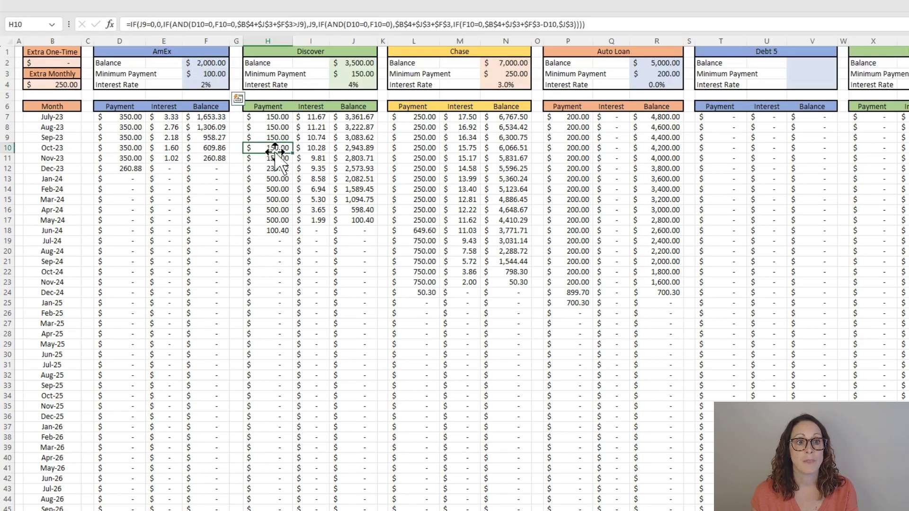
pyautogui.click(255, 25)
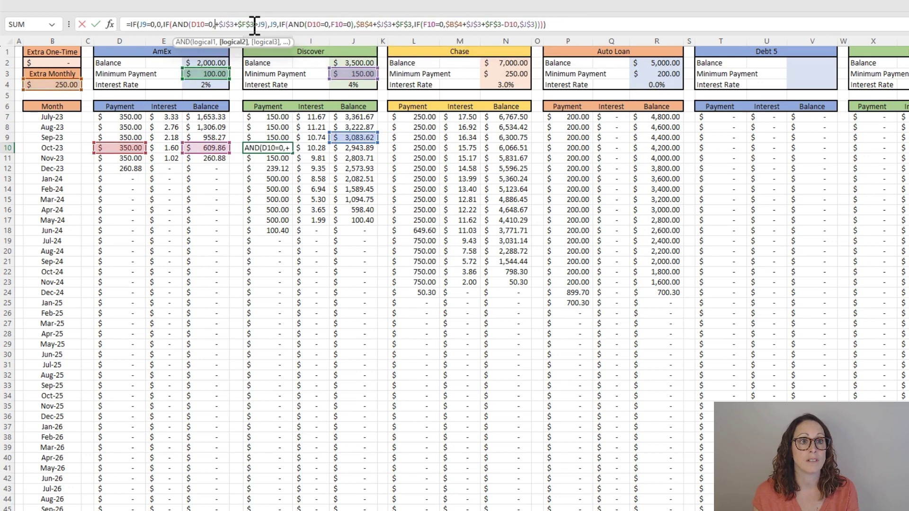
pyautogui.press('Return')
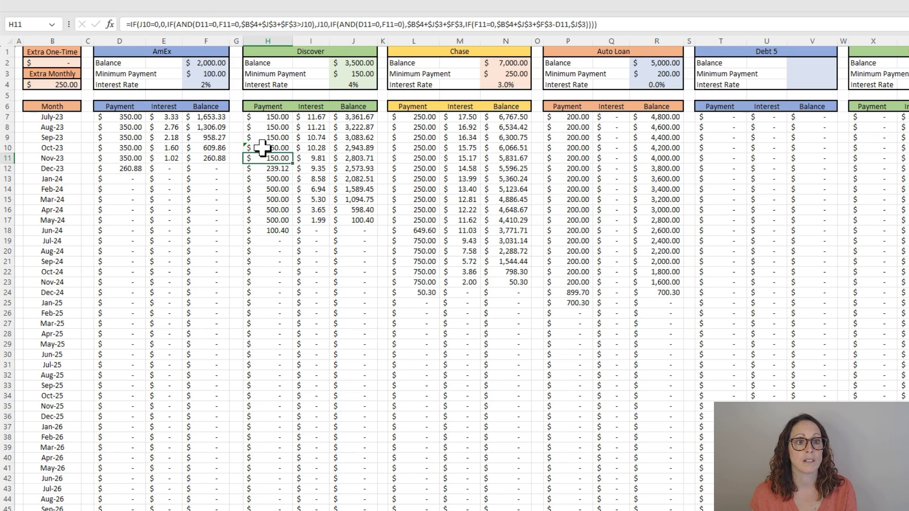
pyautogui.click(260, 147)
pyautogui.click(160, 25)
pyautogui.press('BackSpace')
pyautogui.press('BackSpace')
pyautogui.press('BackSpace')
pyautogui.press('BackSpace')
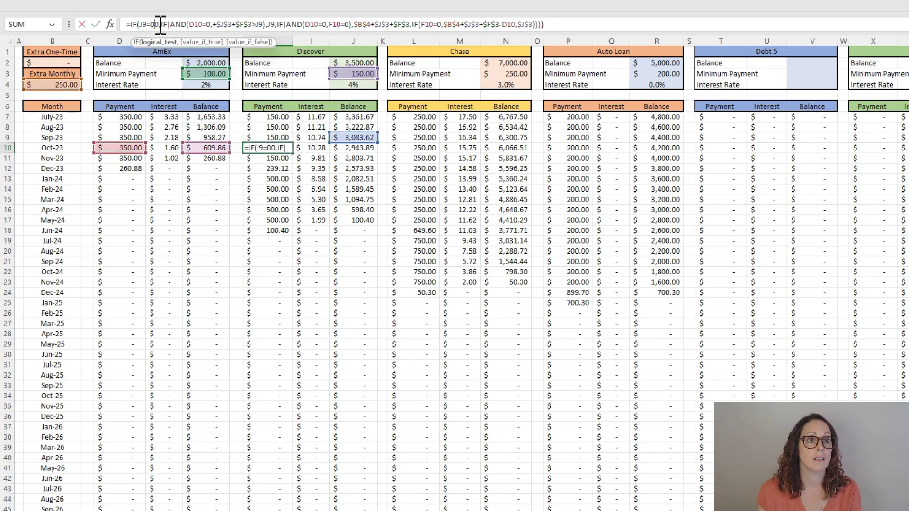
pyautogui.write('9=')
pyautogui.press('Return')
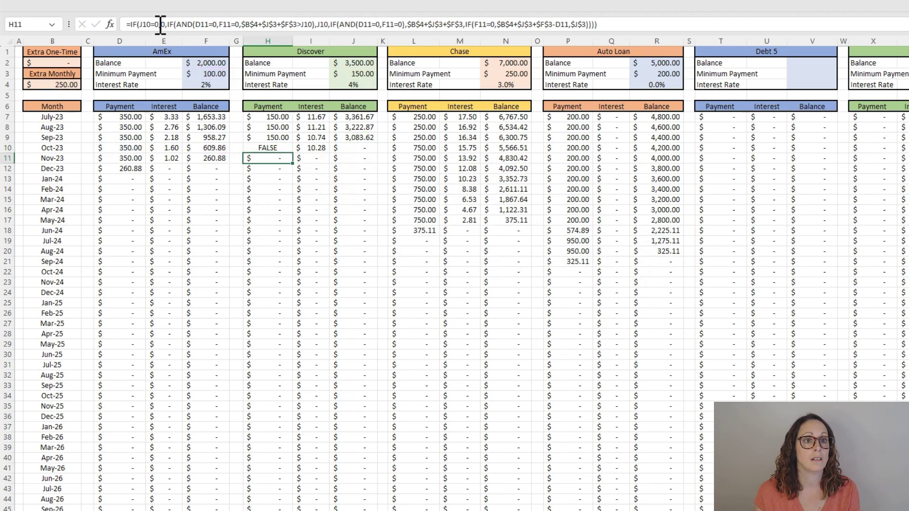
# Overwrite H11's formula with a backslash, then switch to the blank Debt Snowball template workbook.
pyautogui.write('\\')
pyautogui.click(216, 127)
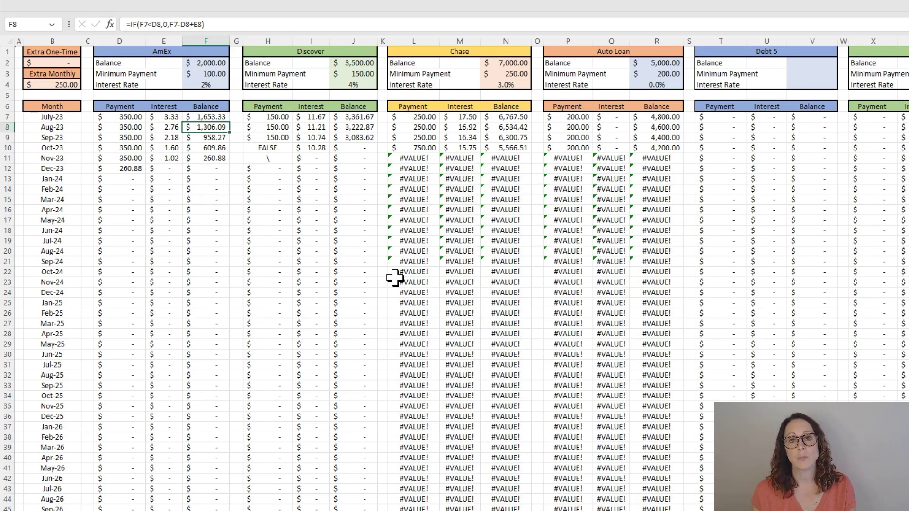
pyautogui.scroll(-1, 557, 335)
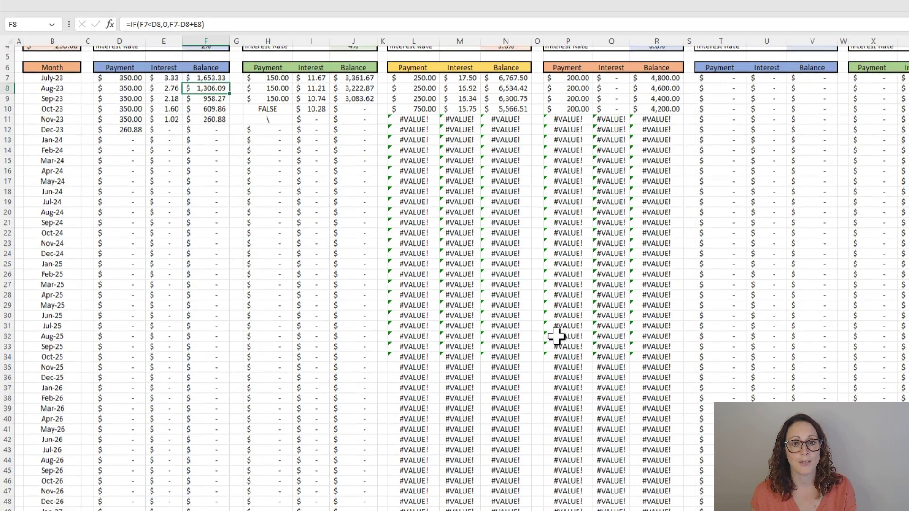
pyautogui.scroll(2, 556, 336)
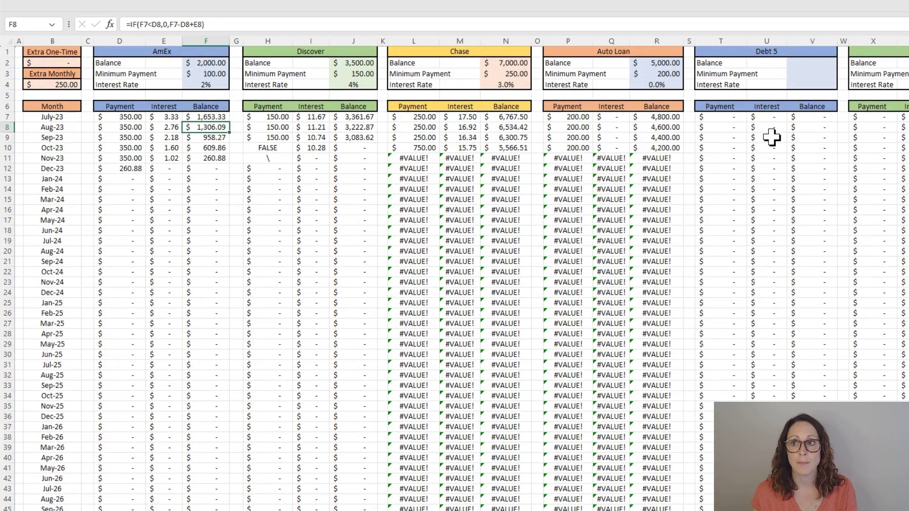
pyautogui.moveTo(582, 510)
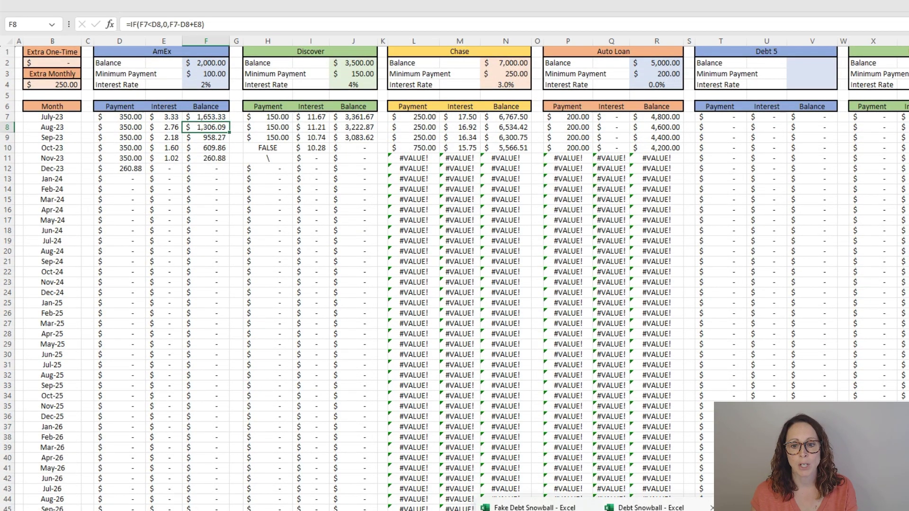
pyautogui.click(644, 507)
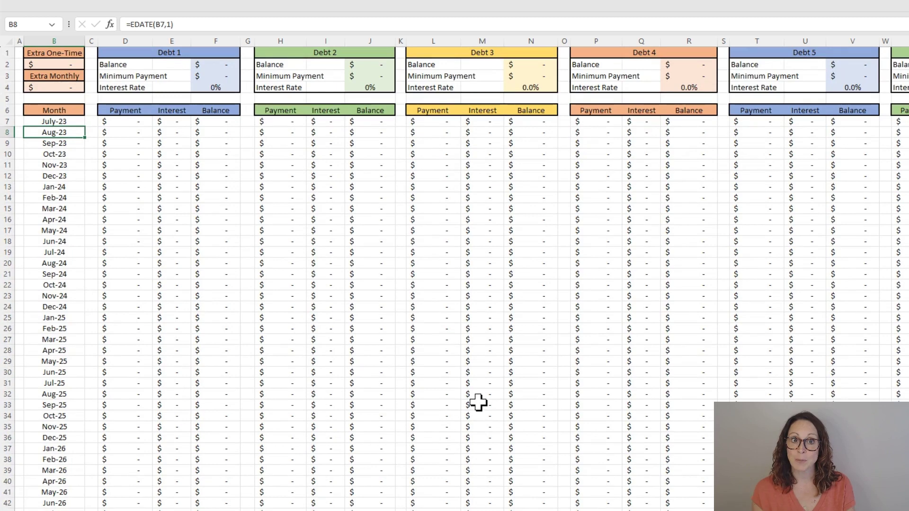